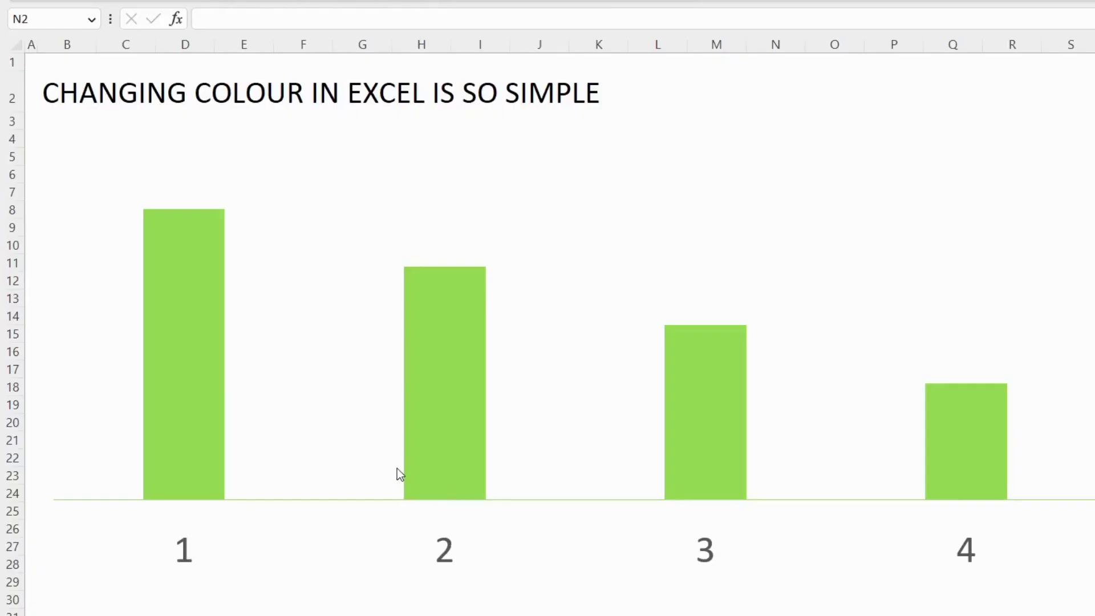
Step: Fill all four columns of the Excel chart's Series 1 with the orange standard colour
right_click(198, 398)
click(227, 354)
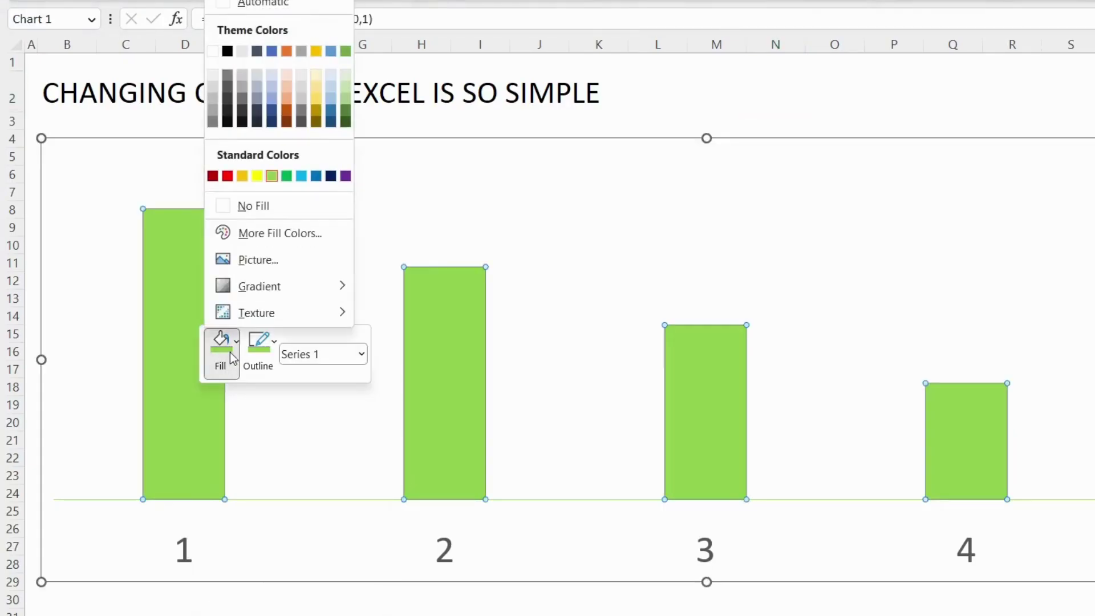
click(245, 178)
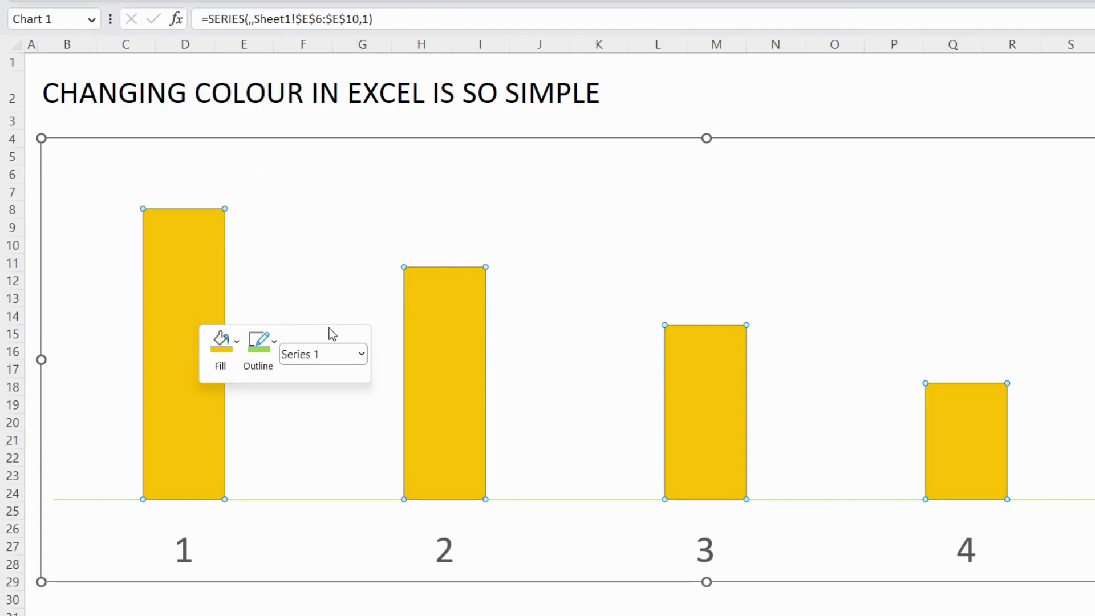
click(334, 288)
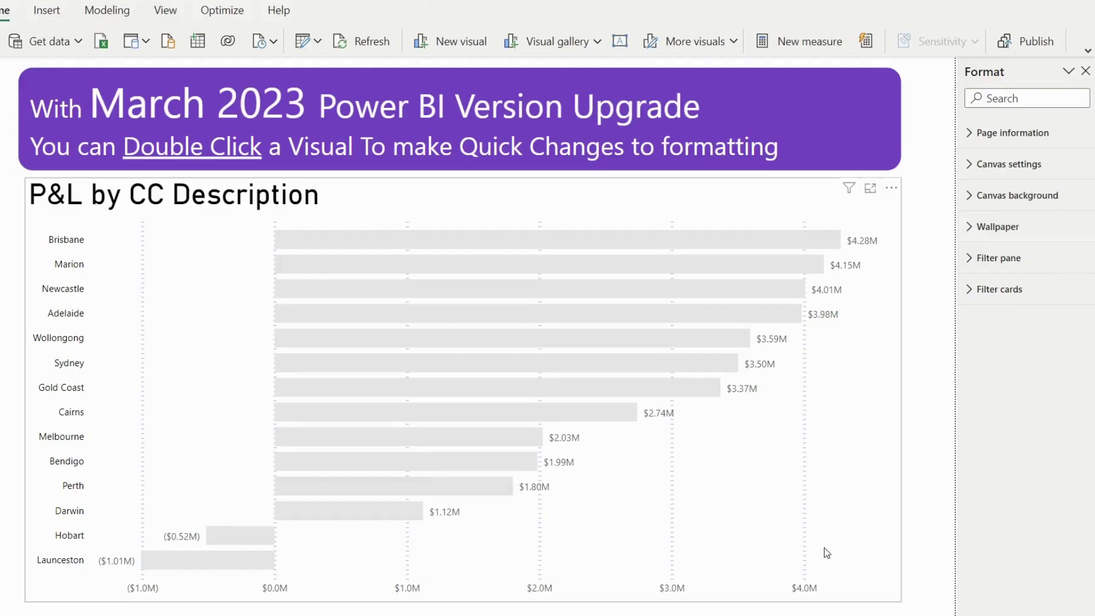
Step: Fill every bar of the P&L by CC Description chart with the lavender recent colour
click(860, 544)
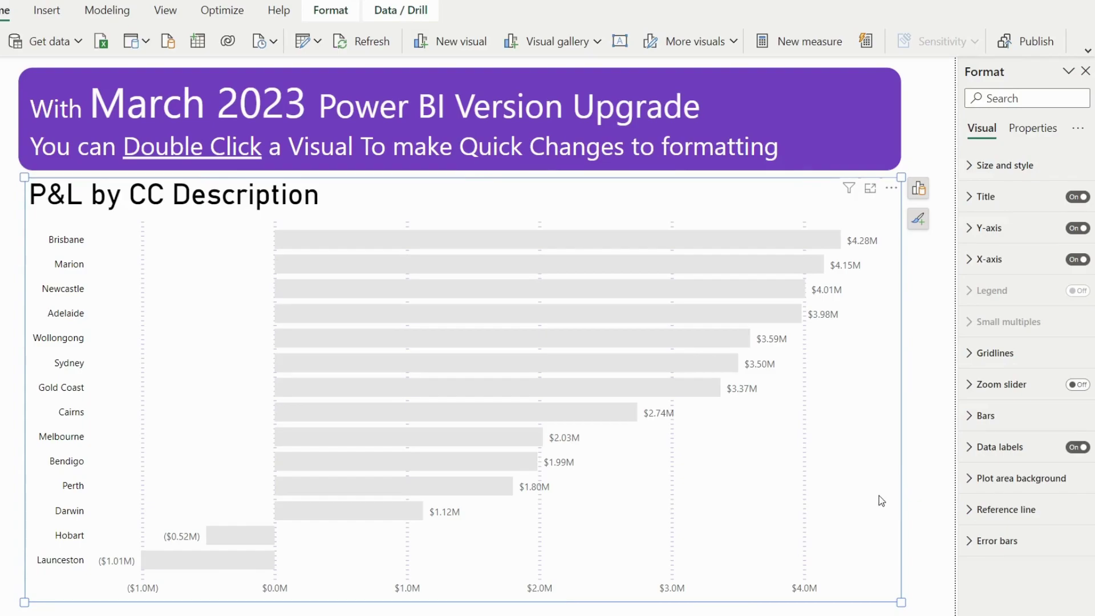
double_click(710, 245)
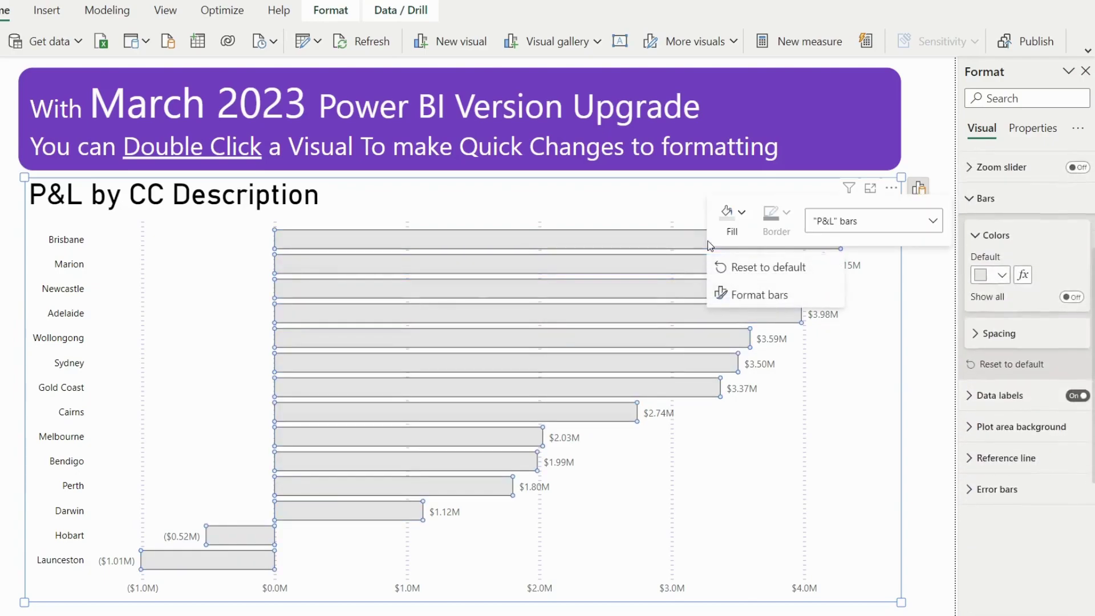
click(741, 215)
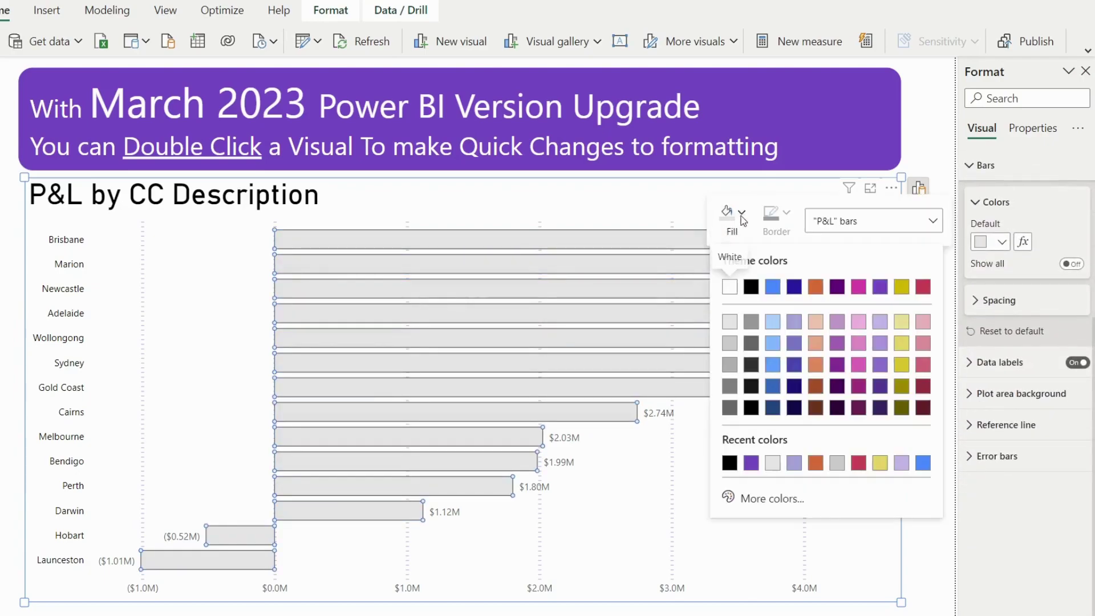
click(794, 462)
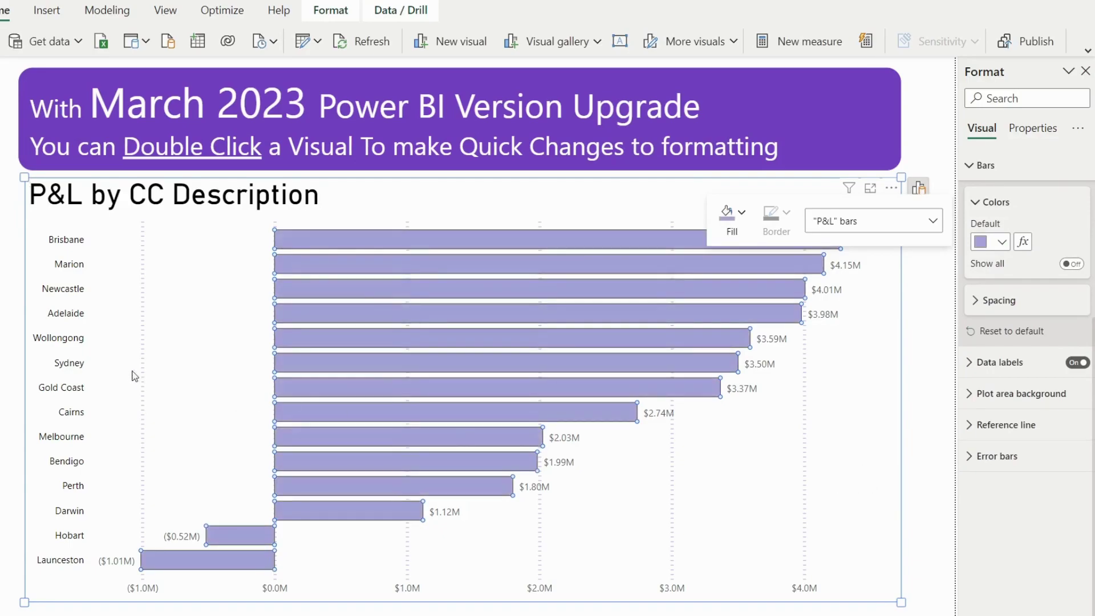
click(61, 339)
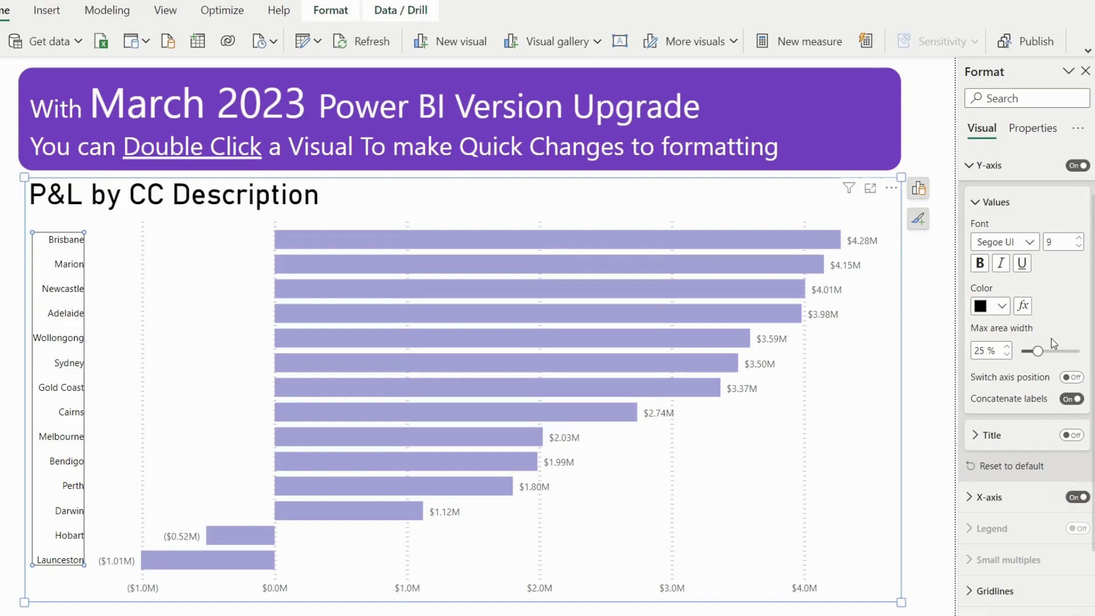
click(1076, 436)
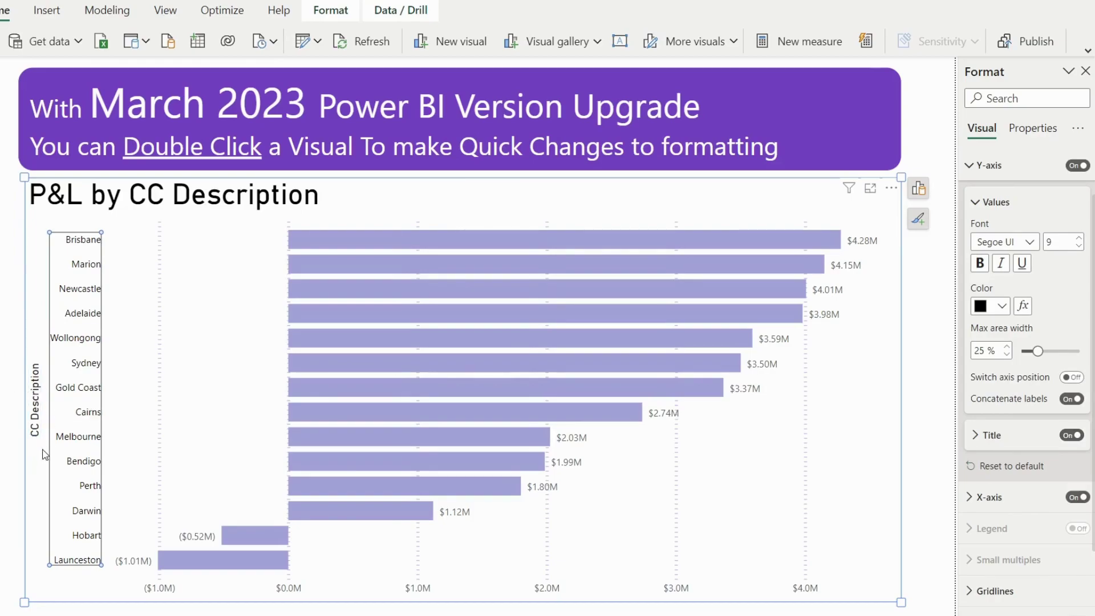
click(35, 432)
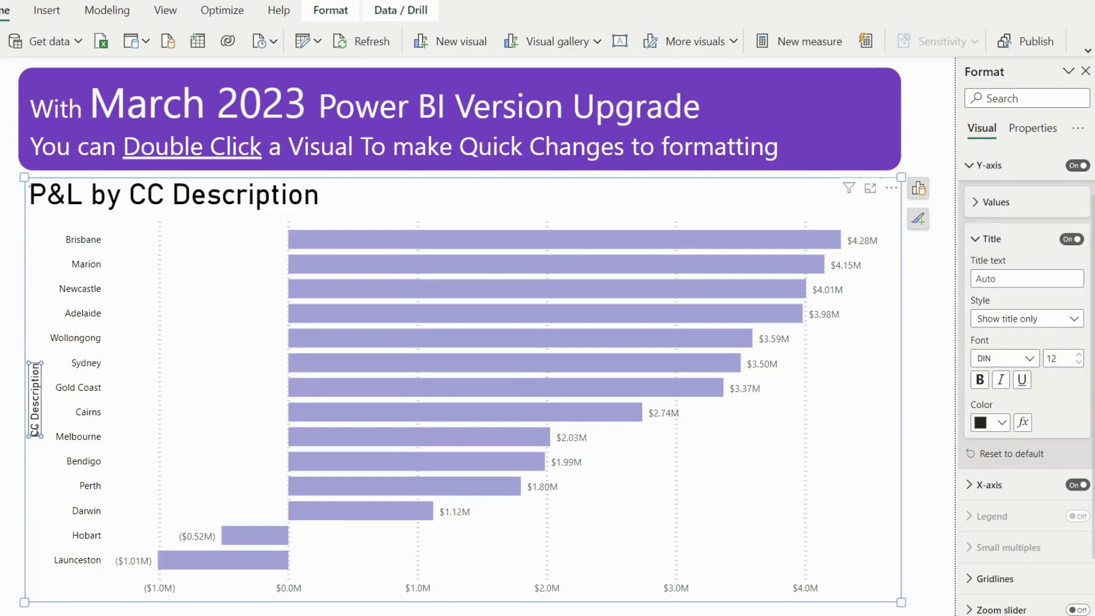
key(Delete)
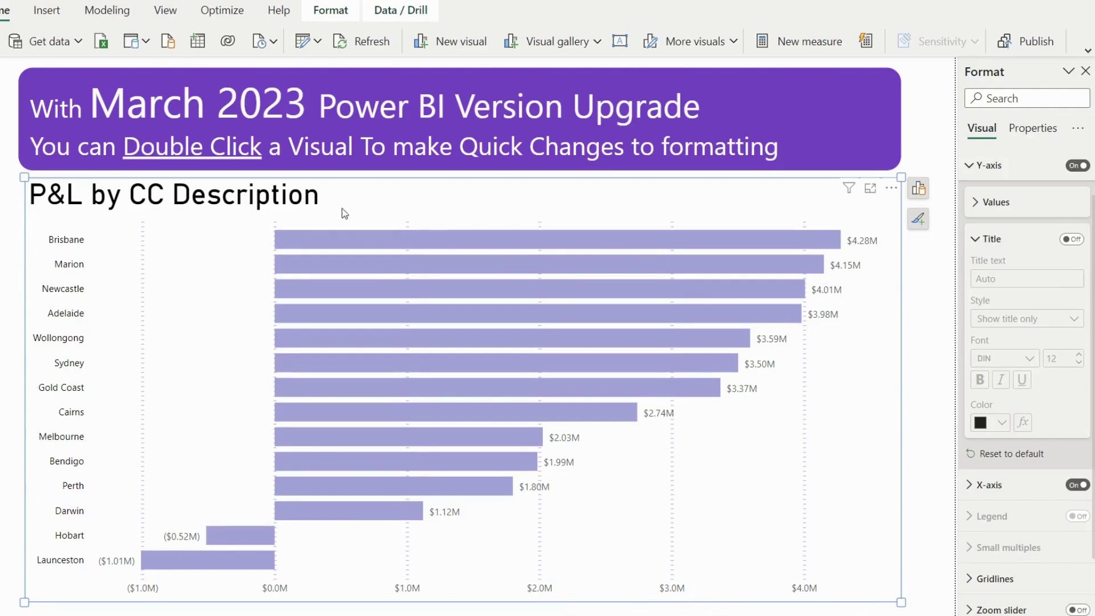
click(922, 491)
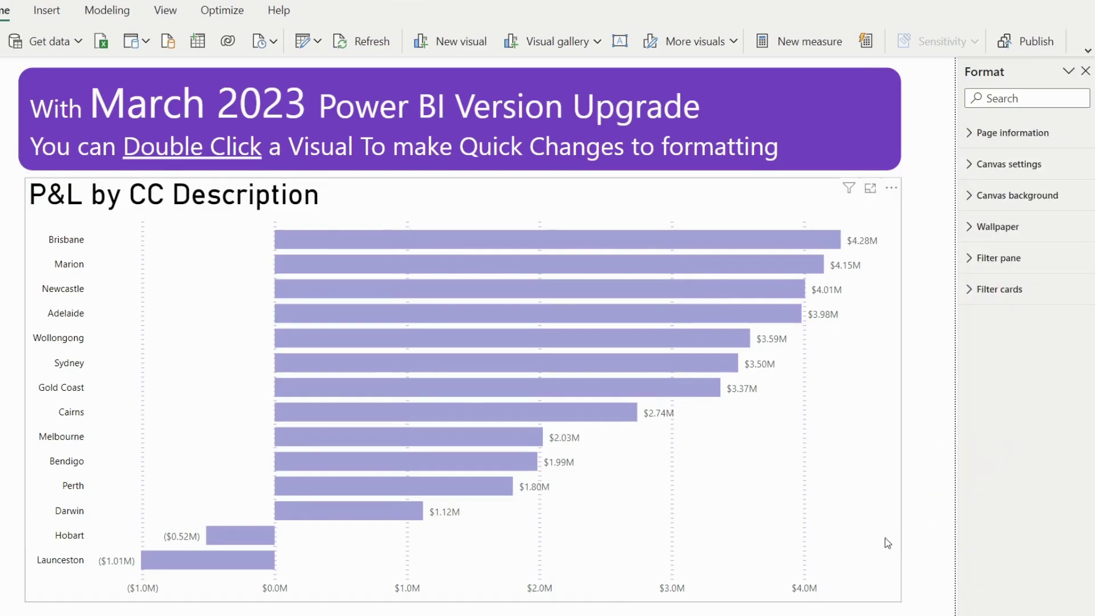
Step: Set the P&L by CC Description chart title's text colour to the purple recent colour
double_click(863, 470)
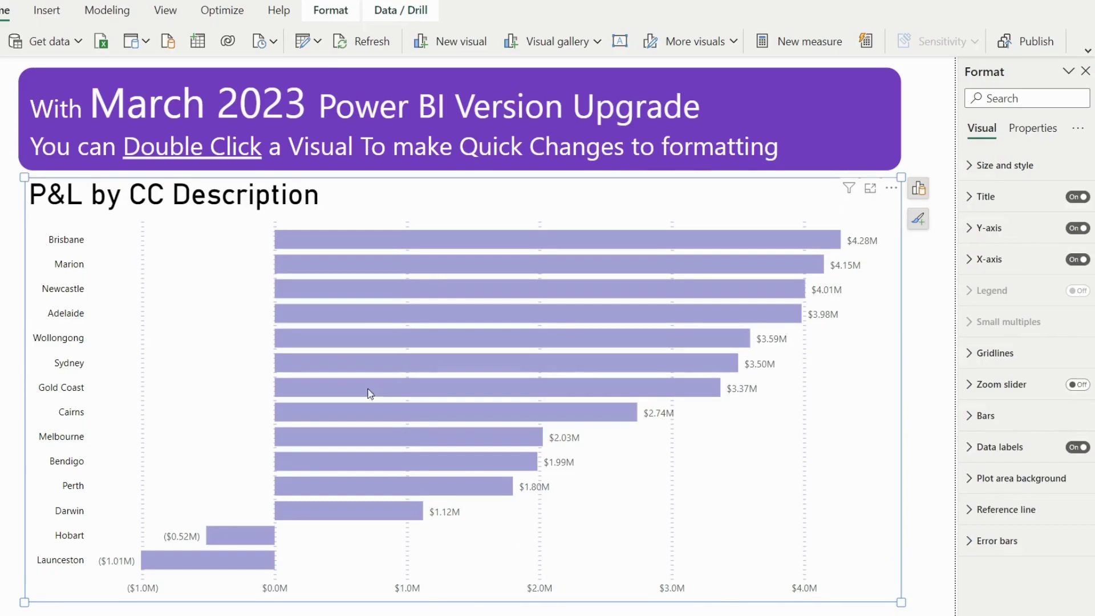
click(239, 206)
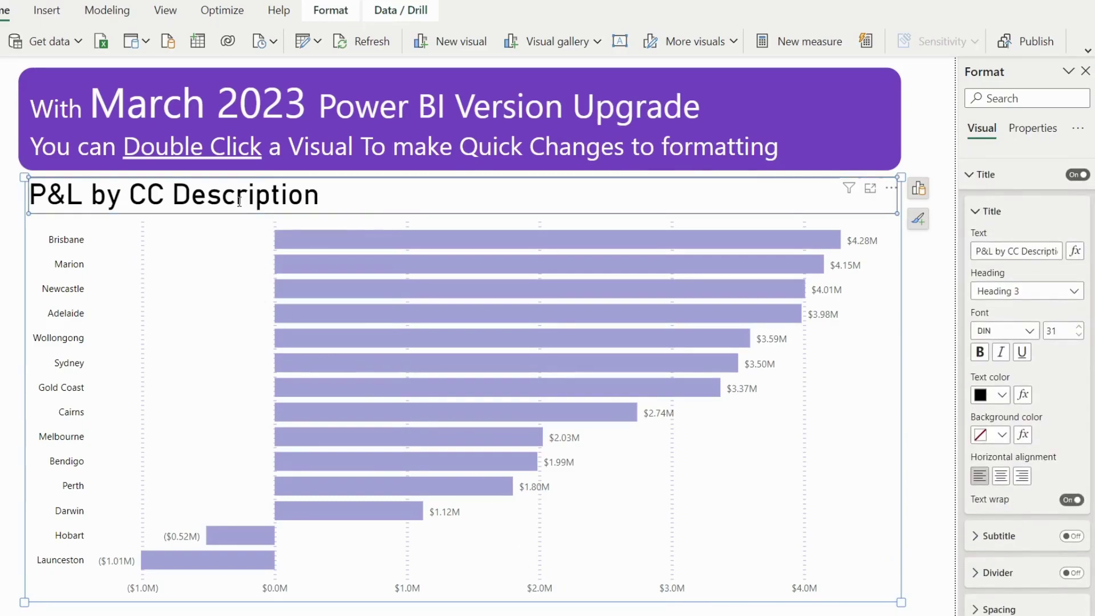
click(1002, 385)
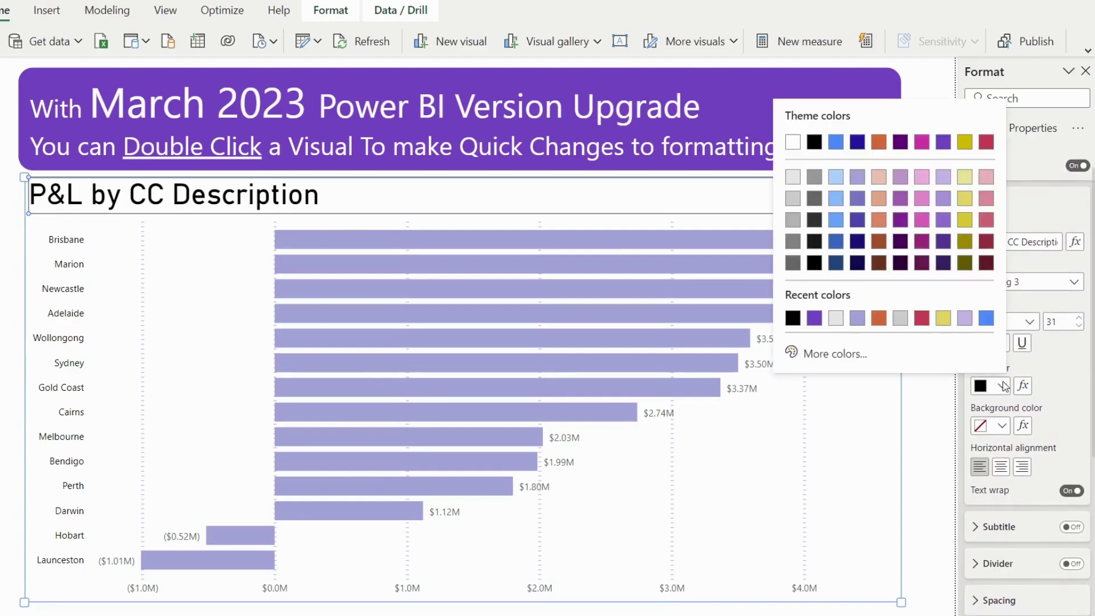
click(813, 316)
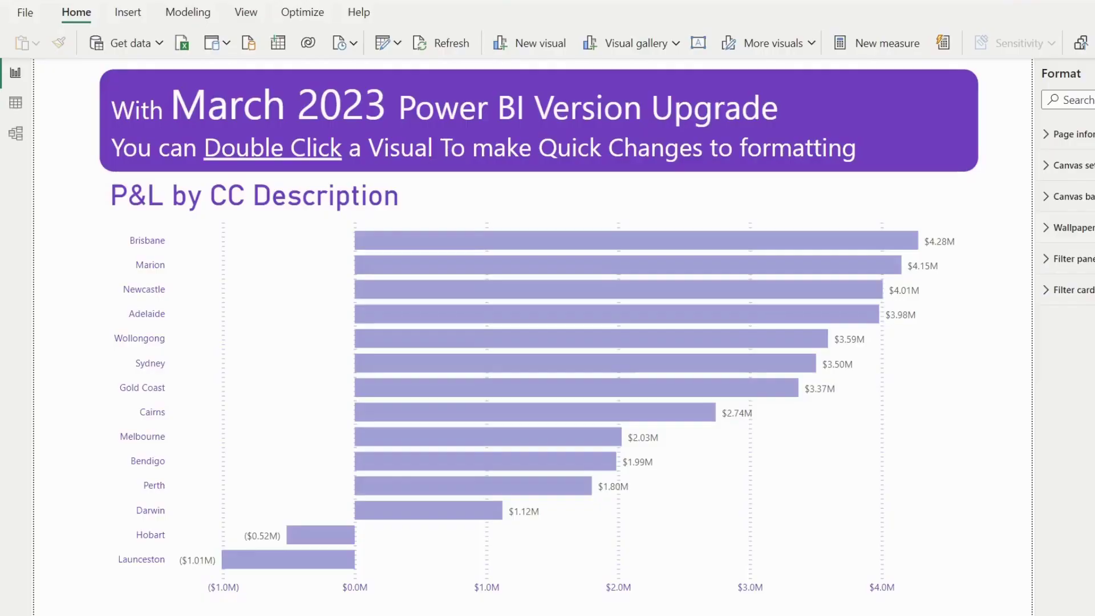
Step: In Options > Preview features, turn On-object interaction off and back on, then confirm with OK
click(21, 12)
click(18, 251)
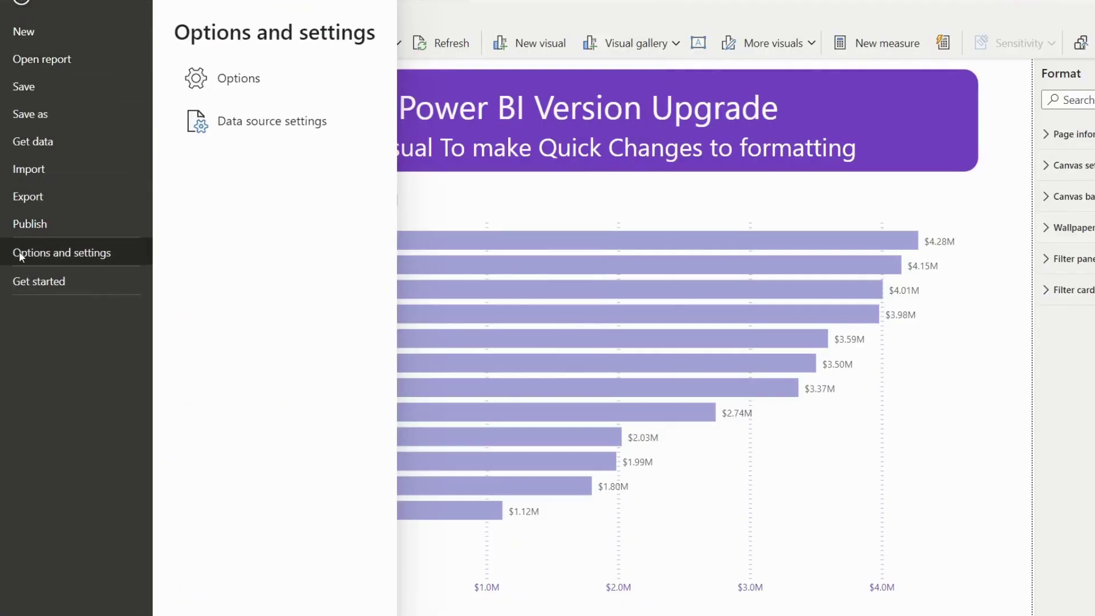
click(251, 89)
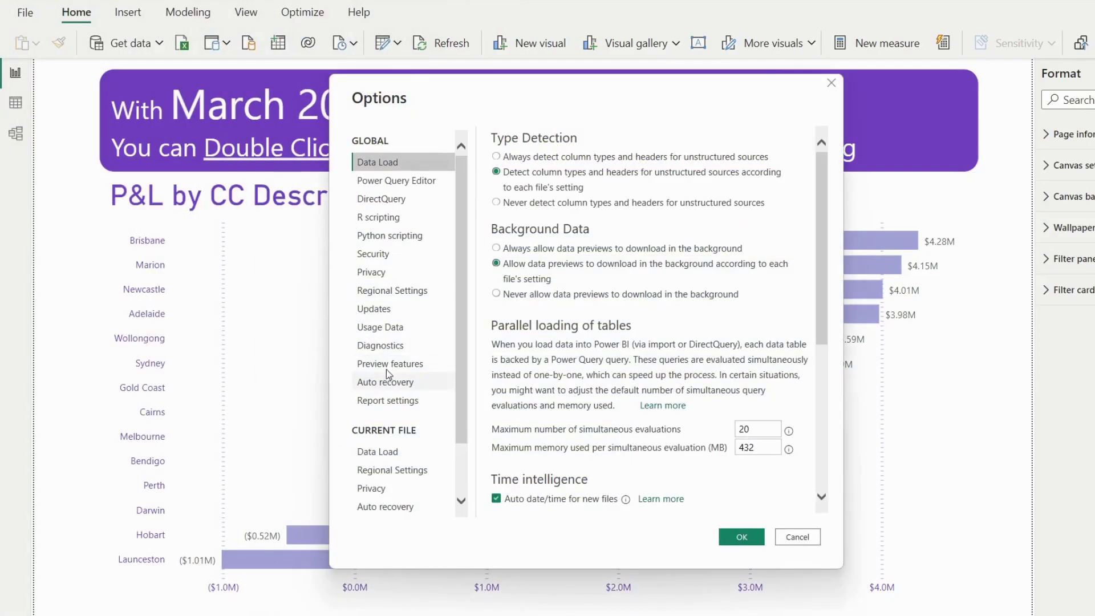
click(386, 368)
scroll(606, 451, down, 1)
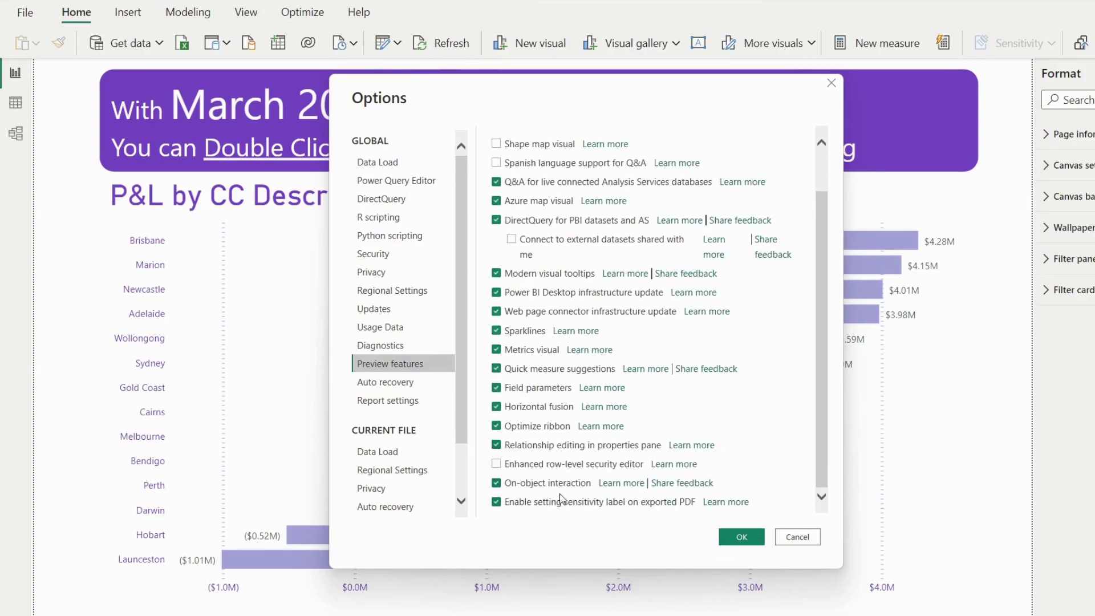
click(496, 484)
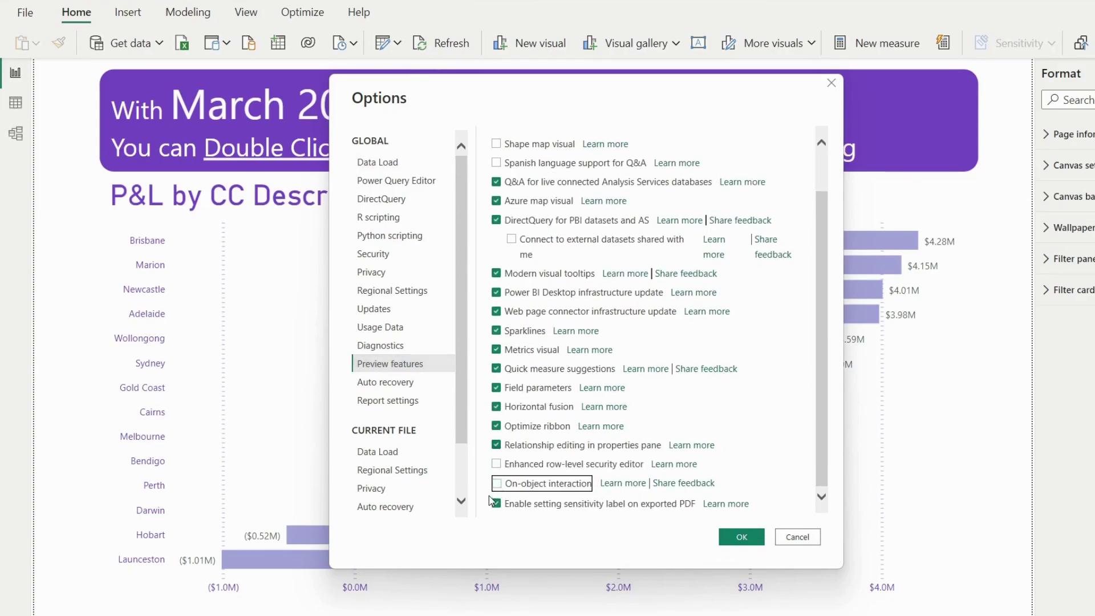
click(496, 483)
click(732, 538)
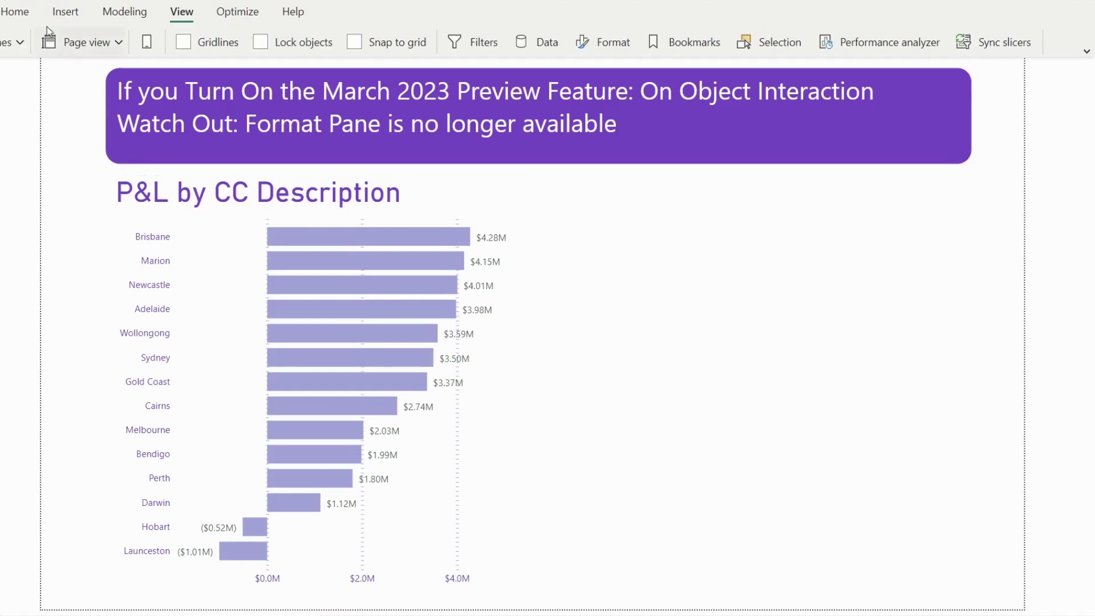
Step: Add a new visual to the report page and put the P&L measure in it
click(16, 12)
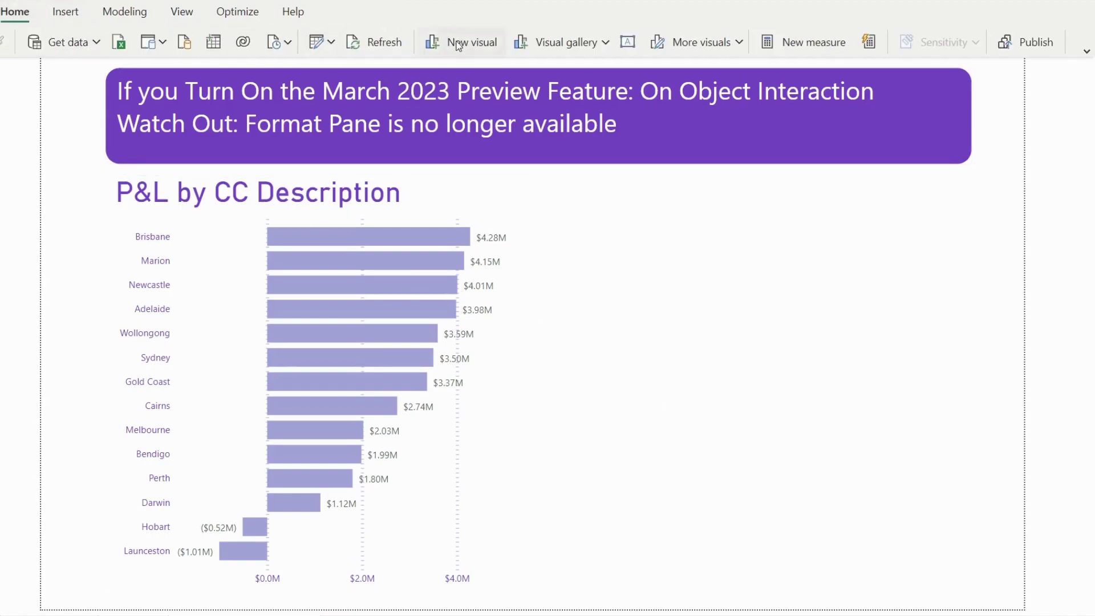
click(458, 44)
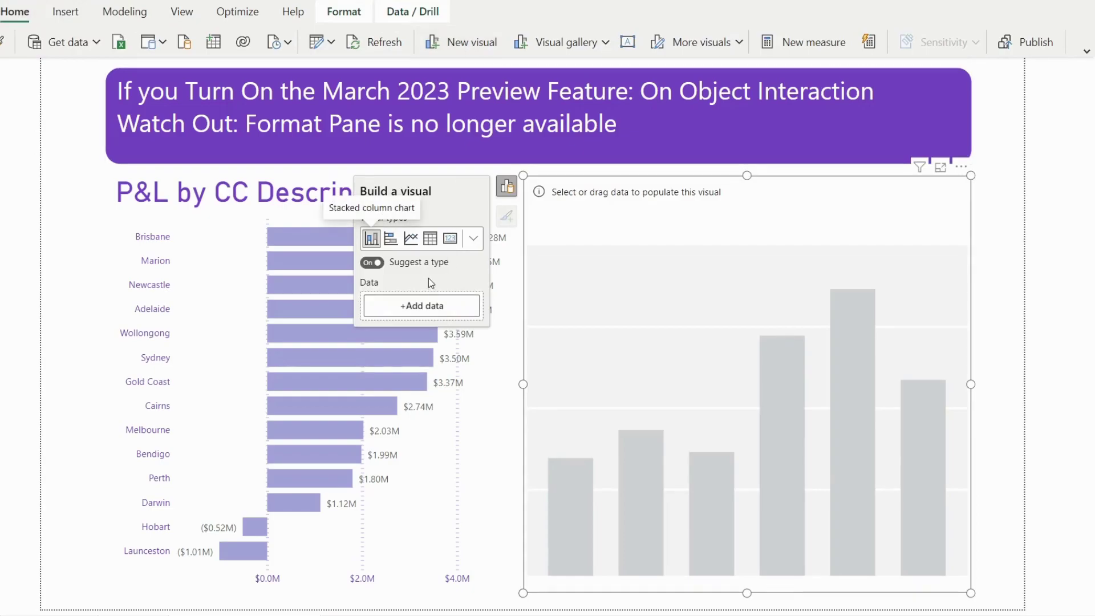
click(410, 239)
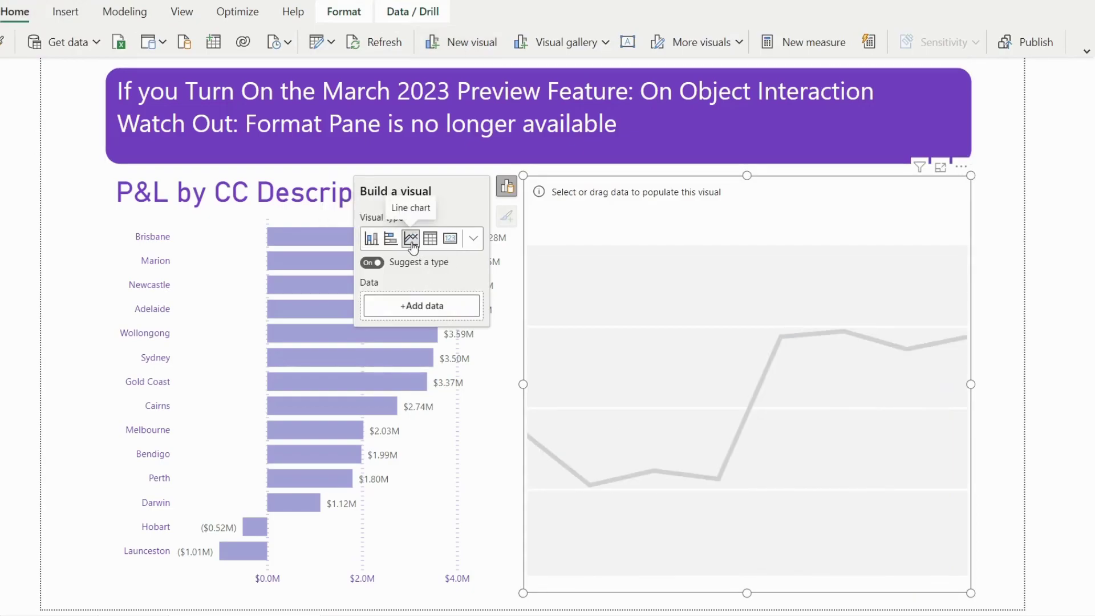
click(409, 307)
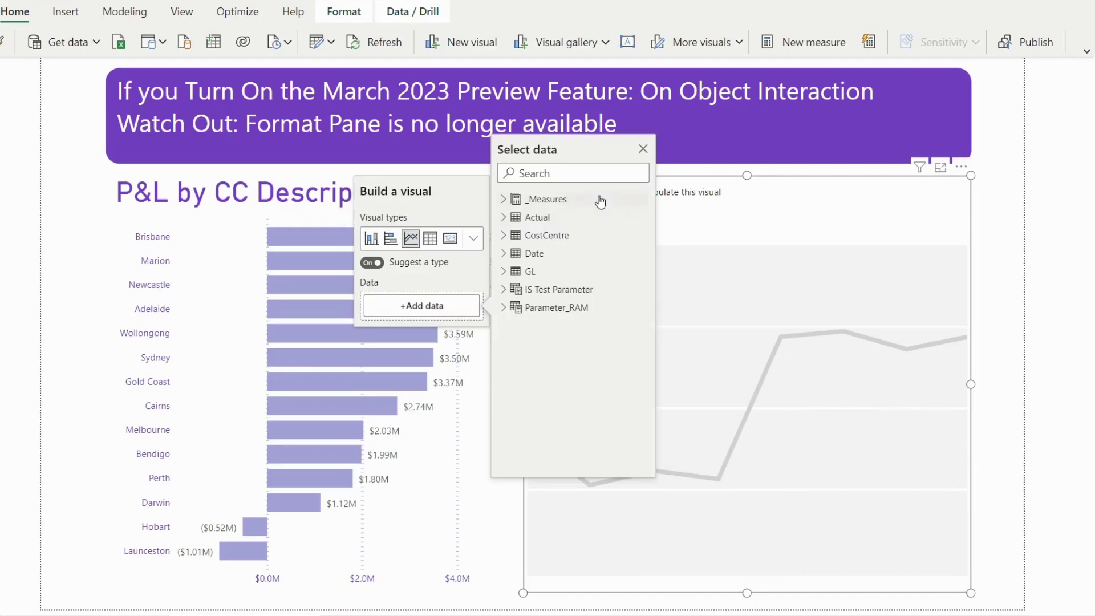
text(P&L)
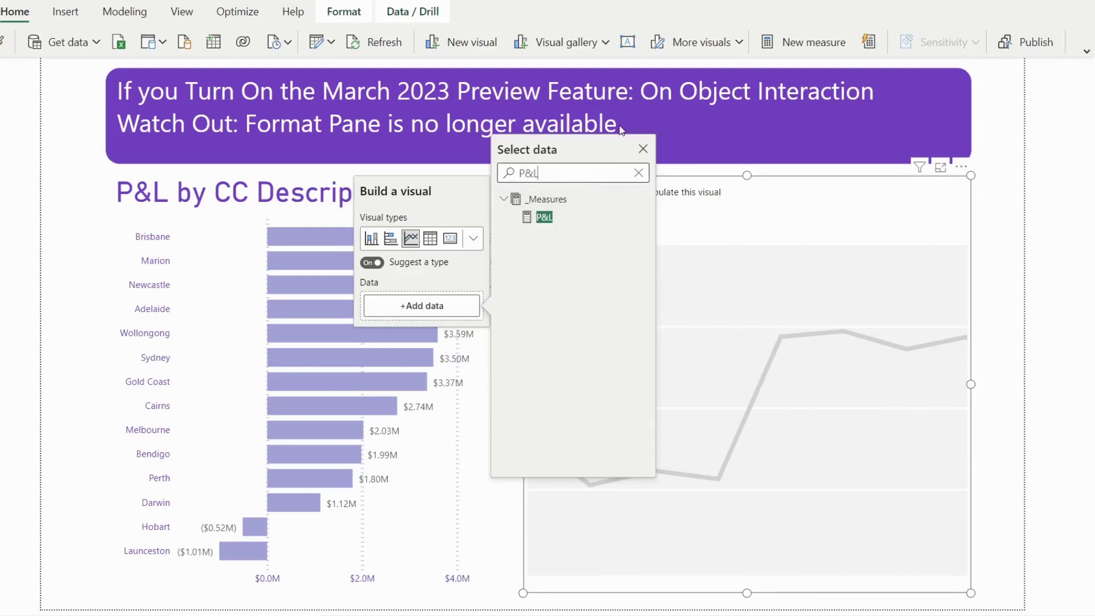
click(541, 218)
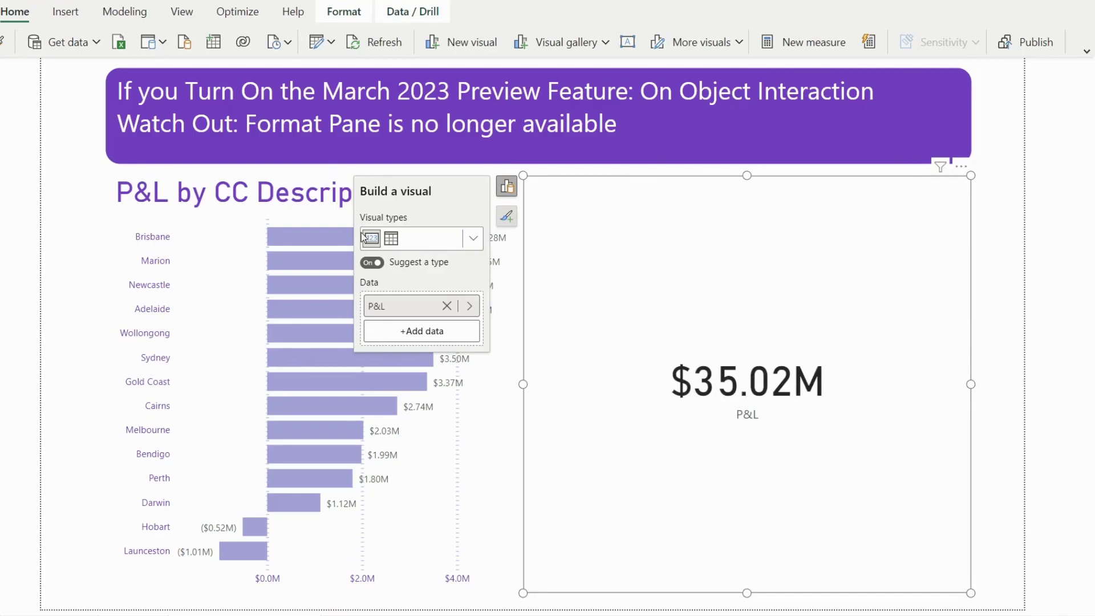
Step: Make the new visual a line chart with F Year on the X-axis
click(468, 241)
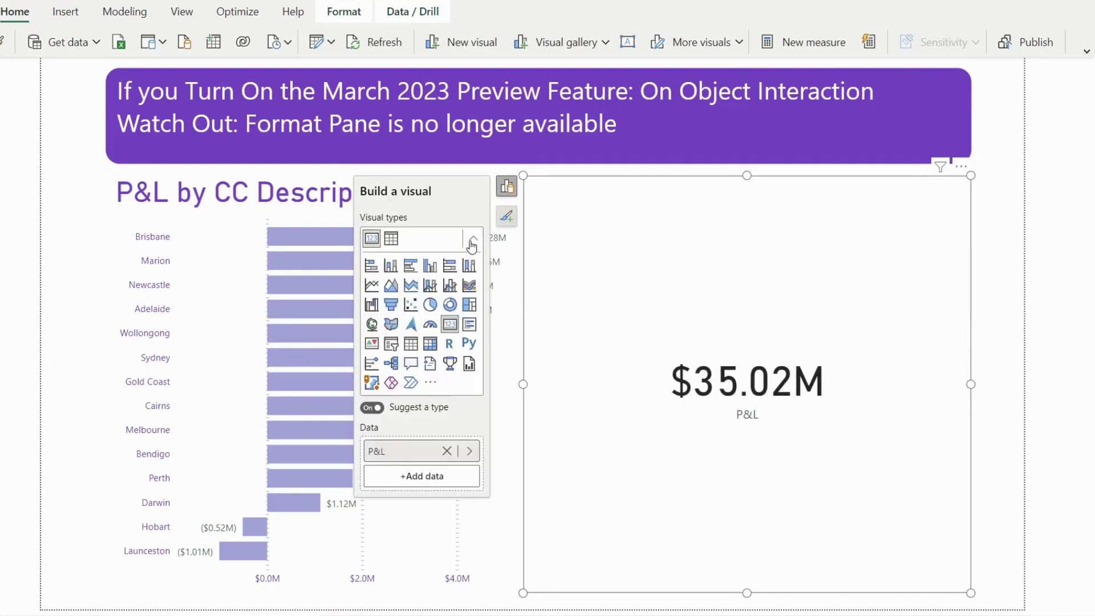
click(370, 285)
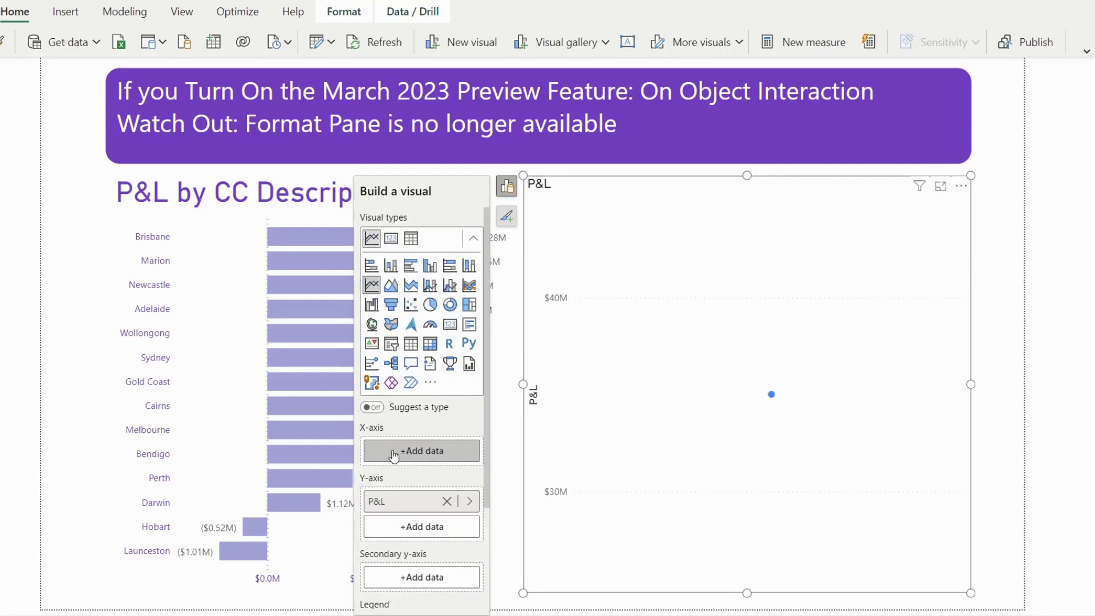
click(412, 450)
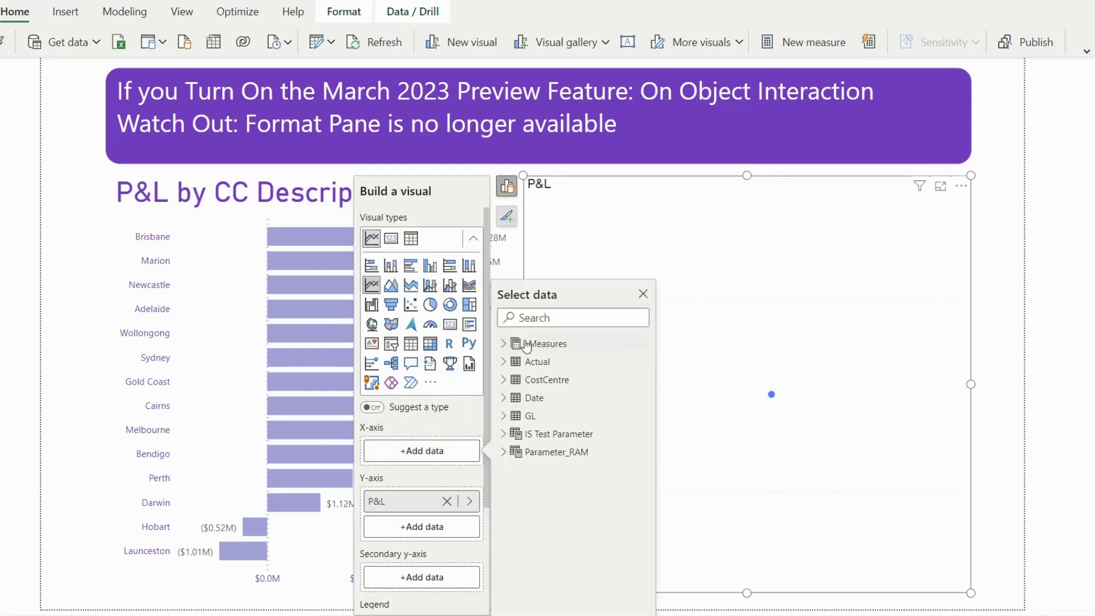
text(year)
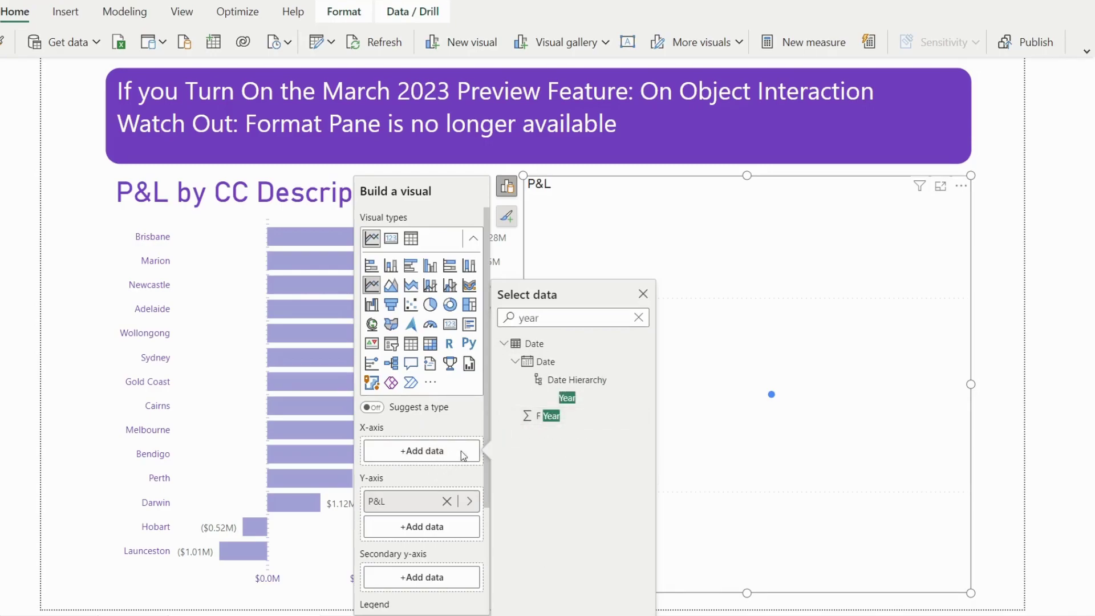
click(546, 418)
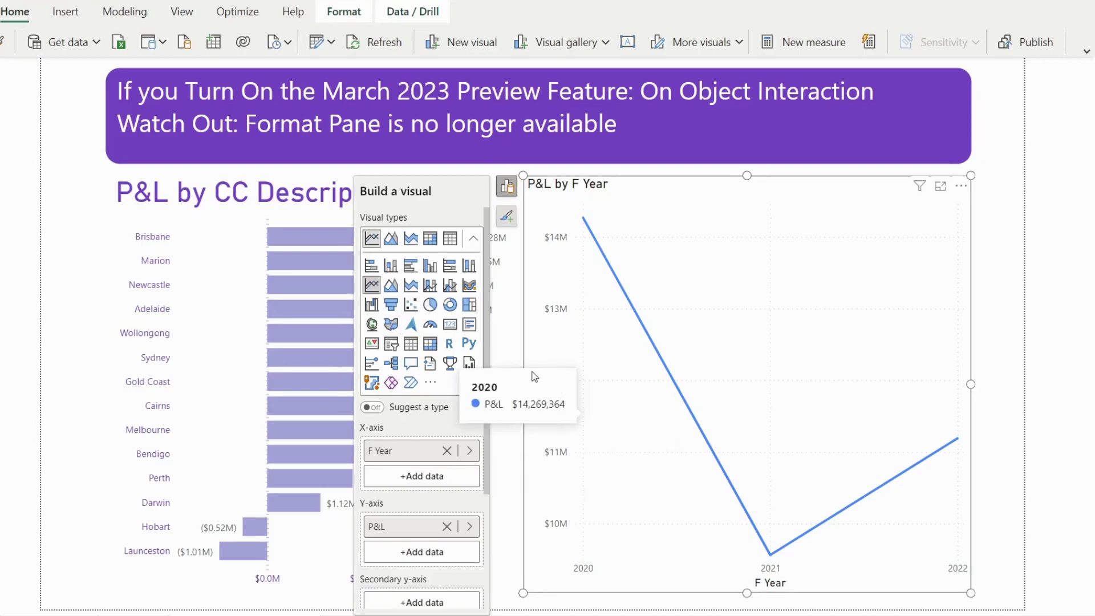
Step: Change P&L by F Year to a stacked column chart and show its Format pane
click(394, 269)
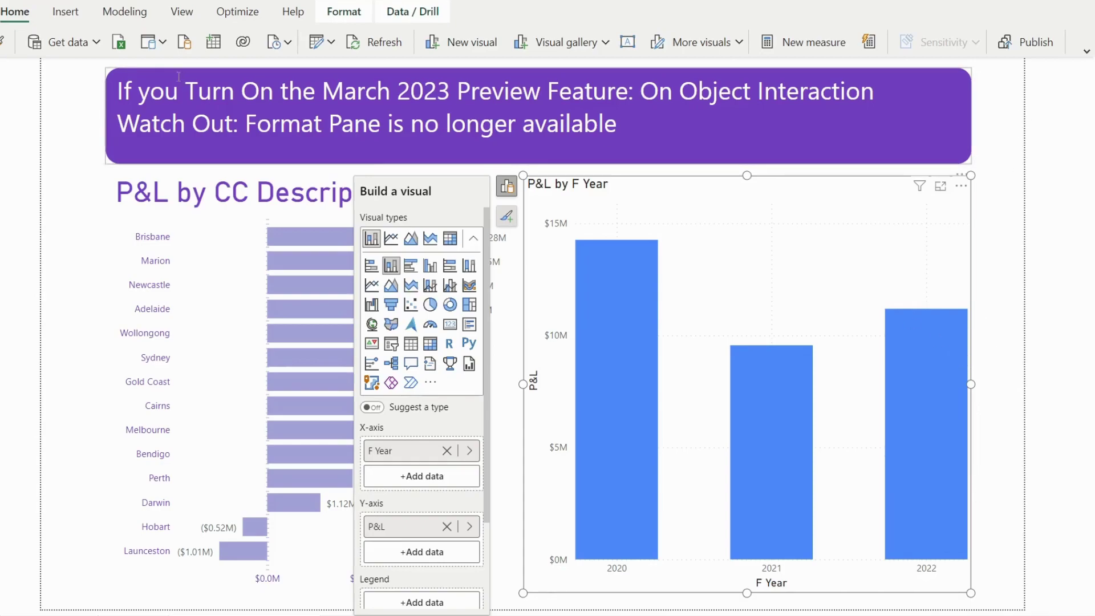
click(180, 14)
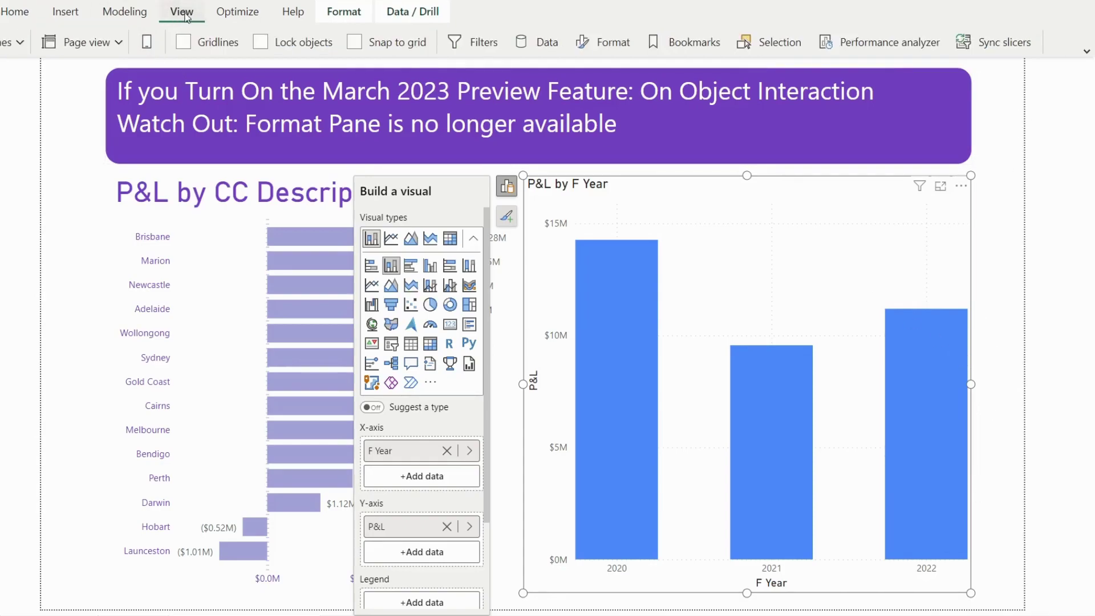
click(611, 49)
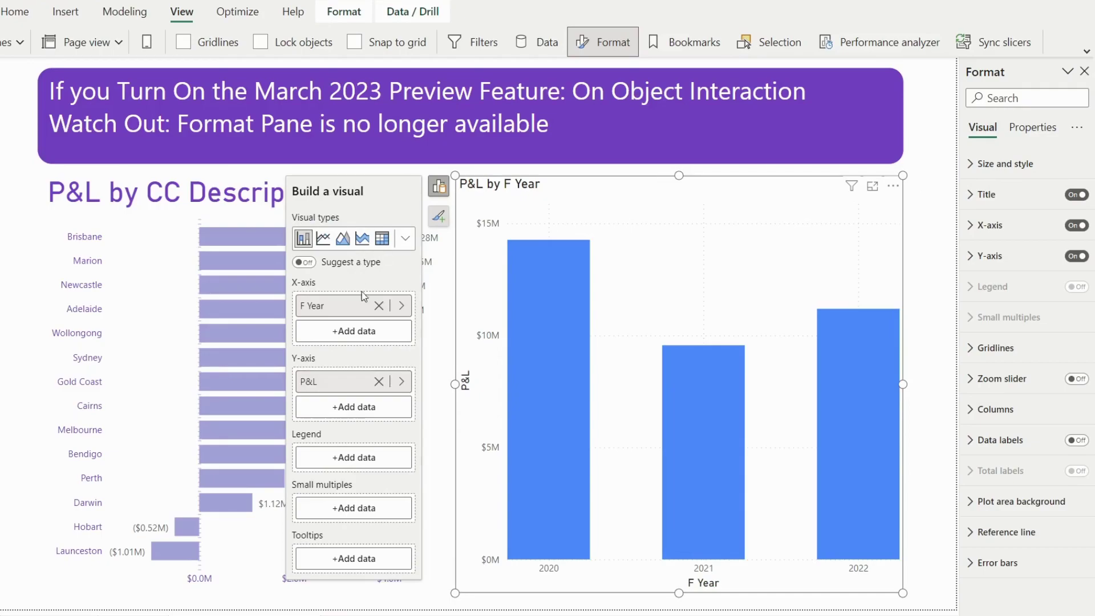
Step: Deselect the chart and open the Data, Bookmarks, Selection, Performance analyzer and Sync slicers panes
click(419, 607)
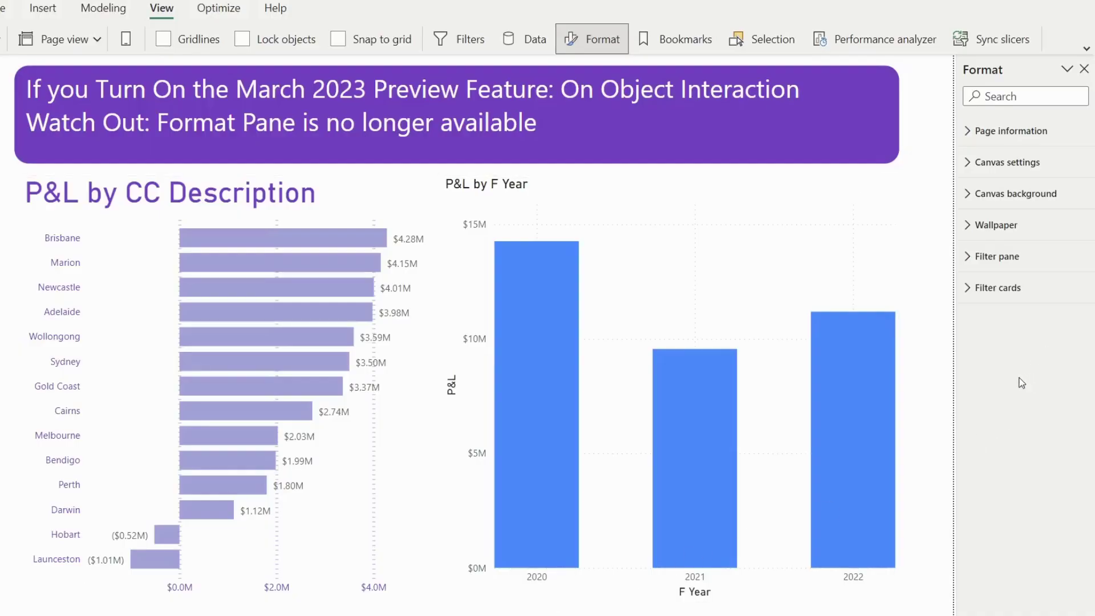
click(507, 46)
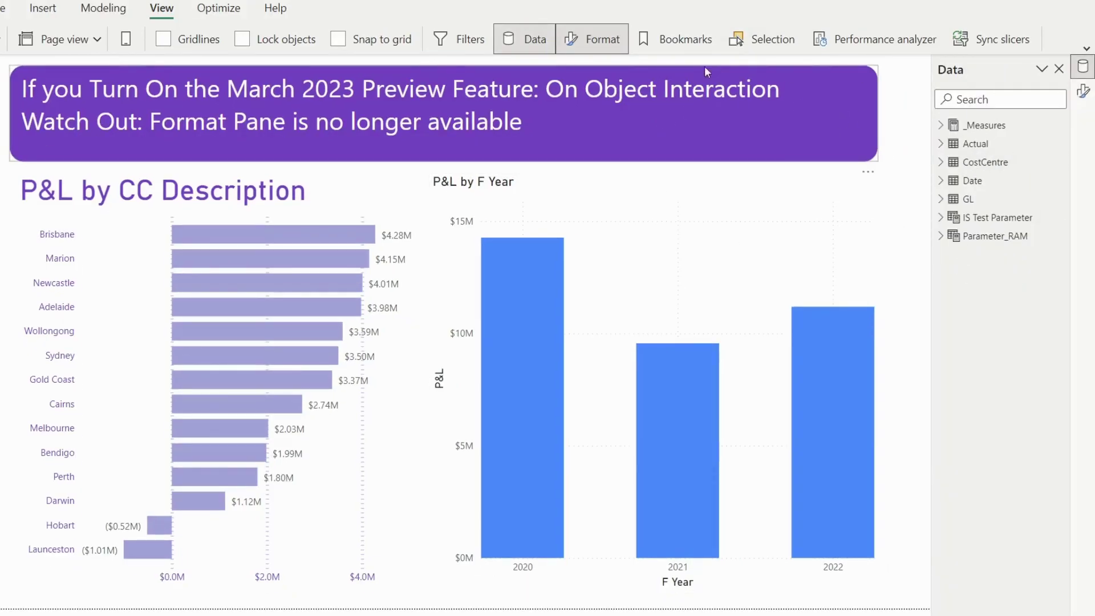
click(669, 42)
click(760, 46)
click(896, 41)
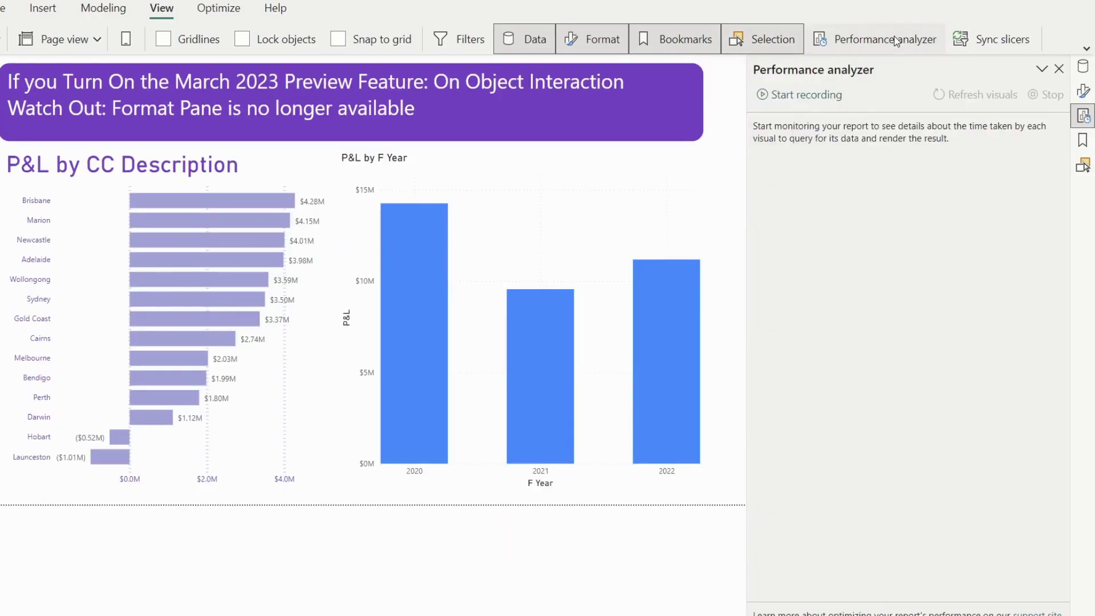
click(991, 38)
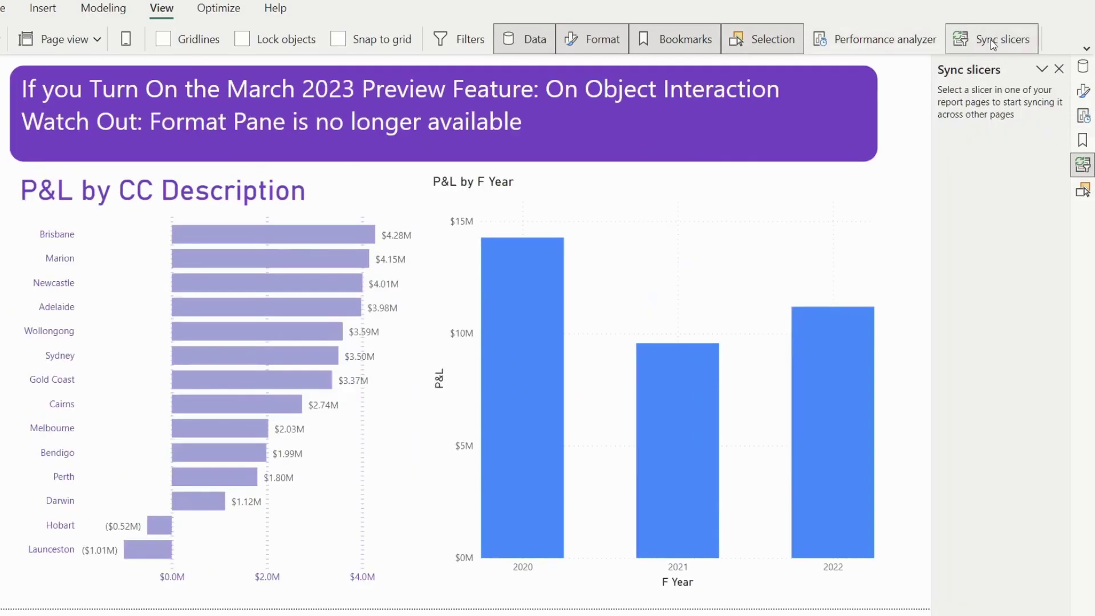
Step: Cycle through the side pane tabs, finishing on the Data pane with the model's tables
click(1082, 190)
click(1082, 164)
click(1083, 141)
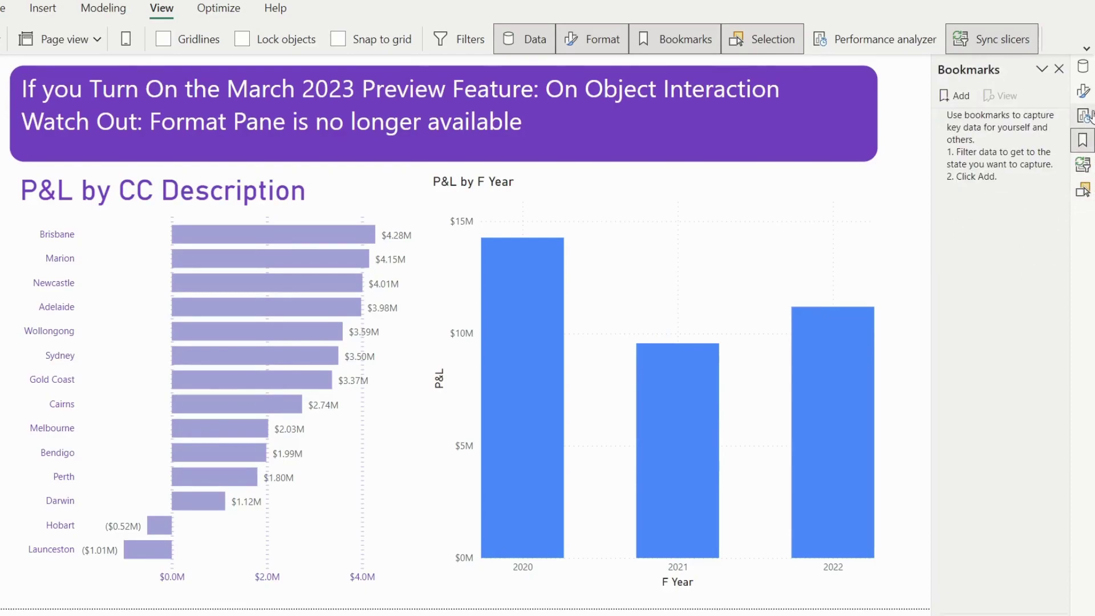
click(1084, 116)
click(1084, 93)
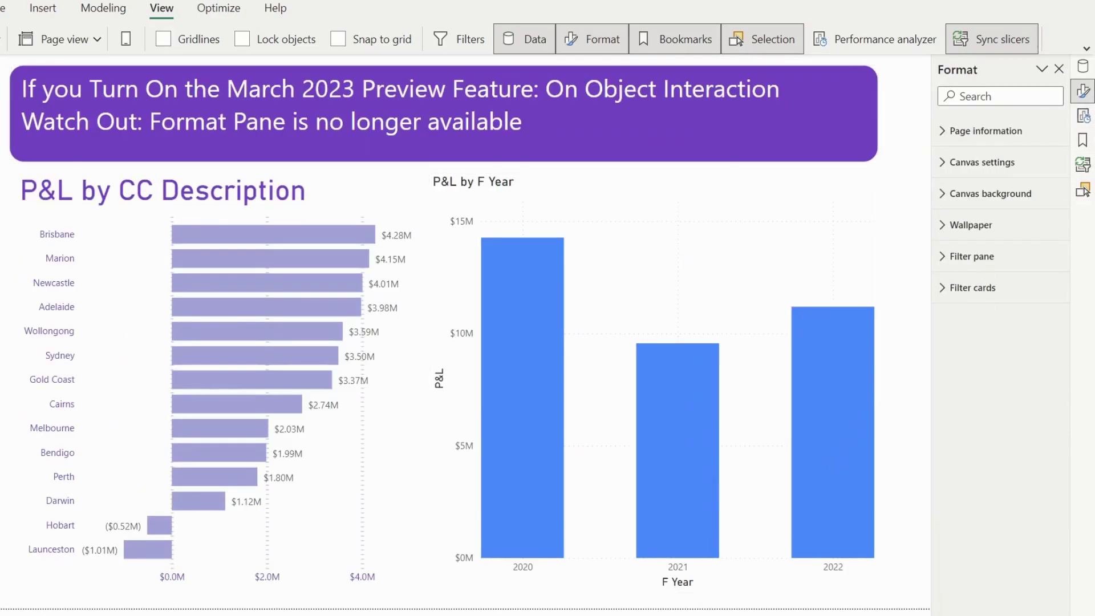
click(1082, 69)
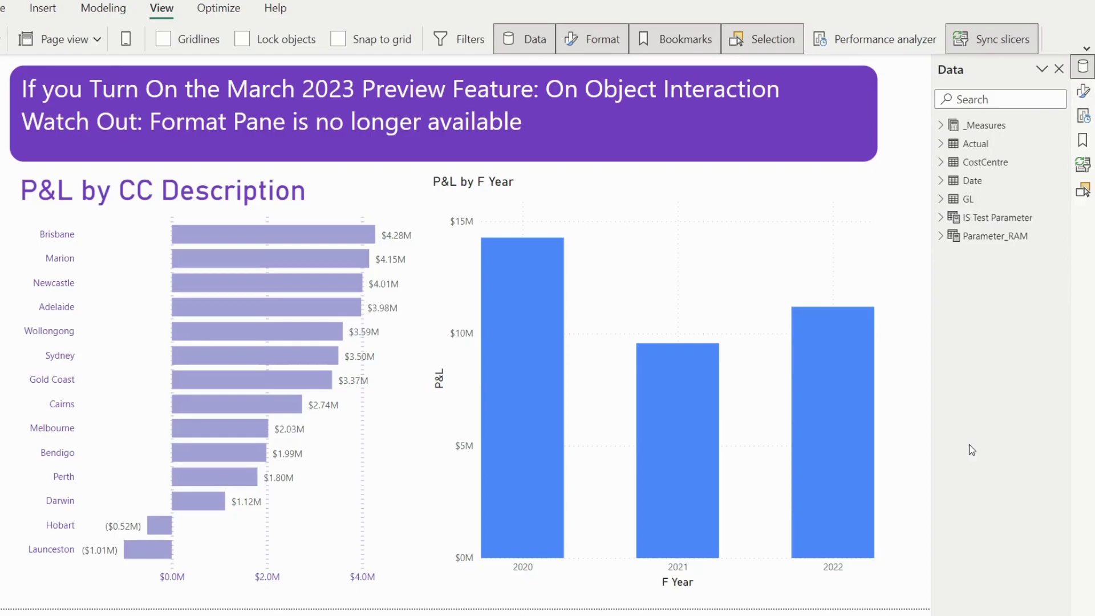